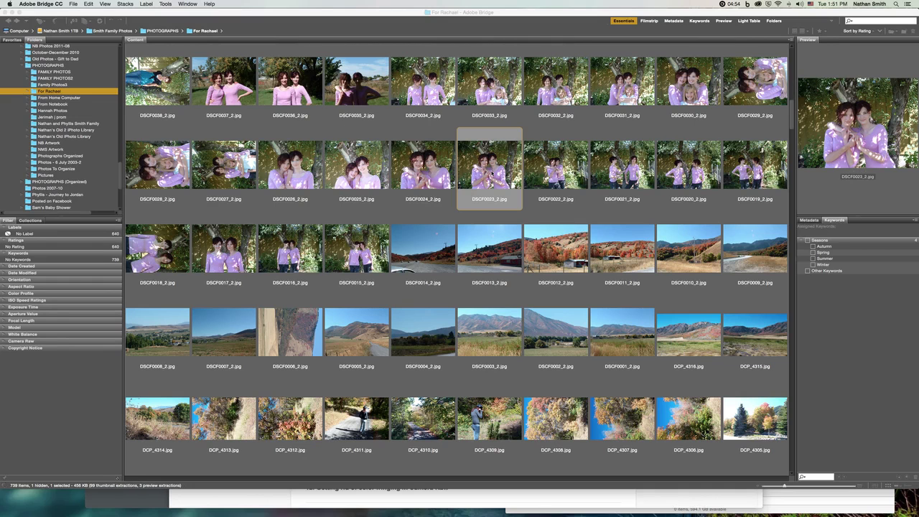
Open DSCF0023_2.jpg from the For Rachael folder in Camera Raw.
{"action": "left_click", "coordinate": [99, 21]}
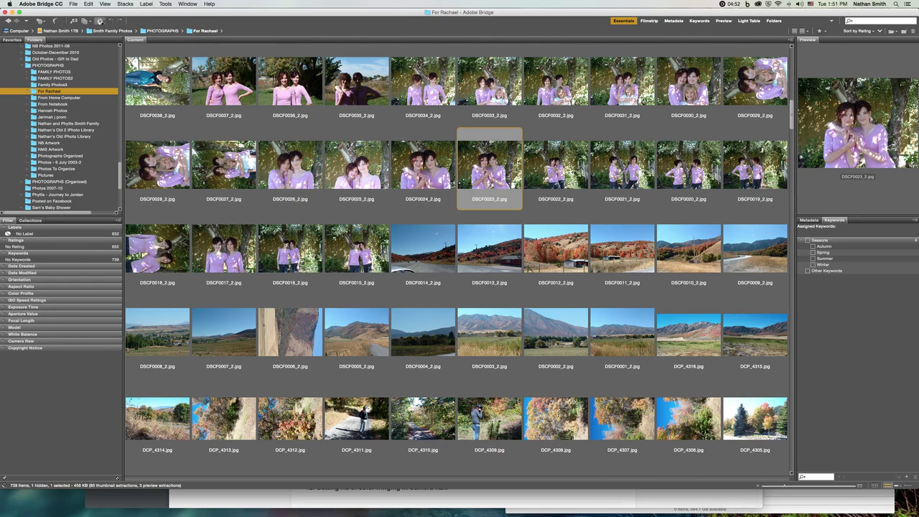
{"action": "left_click", "coordinate": [100, 22]}
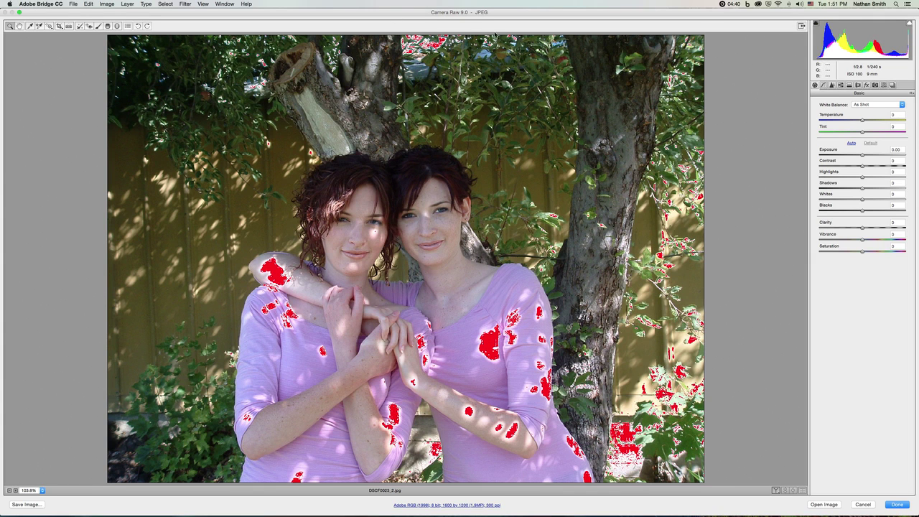
Pull Whites to -93, lift Shadows, raise Contrast to +46 and Vibrance to +32, then compare before/after.
{"action": "left_click_drag", "start_coordinate": [905, 52], "coordinate": [882, 54]}
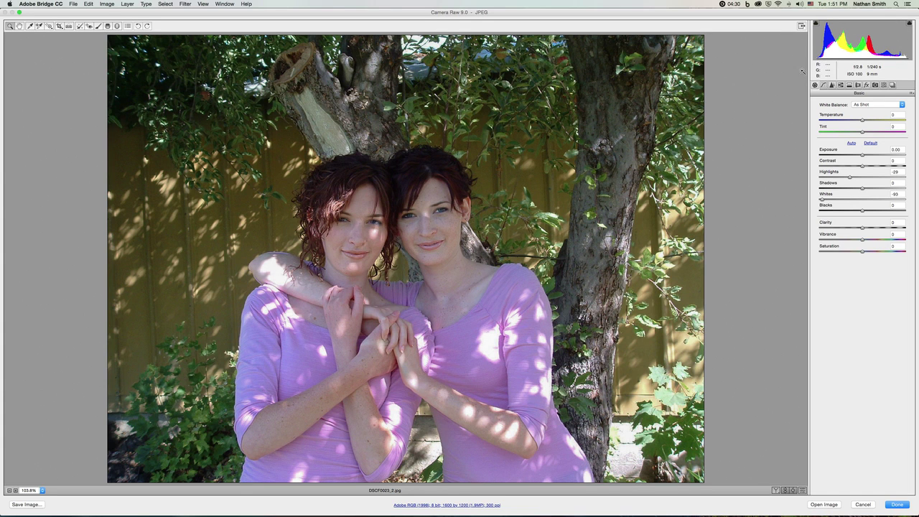
{"action": "left_click_drag", "start_coordinate": [835, 49], "coordinate": [862, 51]}
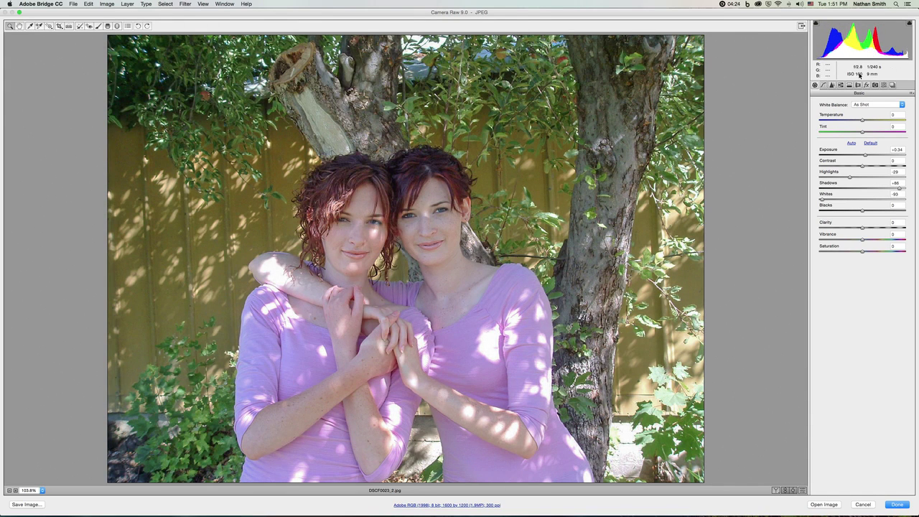
{"action": "left_click_drag", "start_coordinate": [863, 166], "coordinate": [883, 166]}
{"action": "left_click_drag", "start_coordinate": [861, 240], "coordinate": [876, 240]}
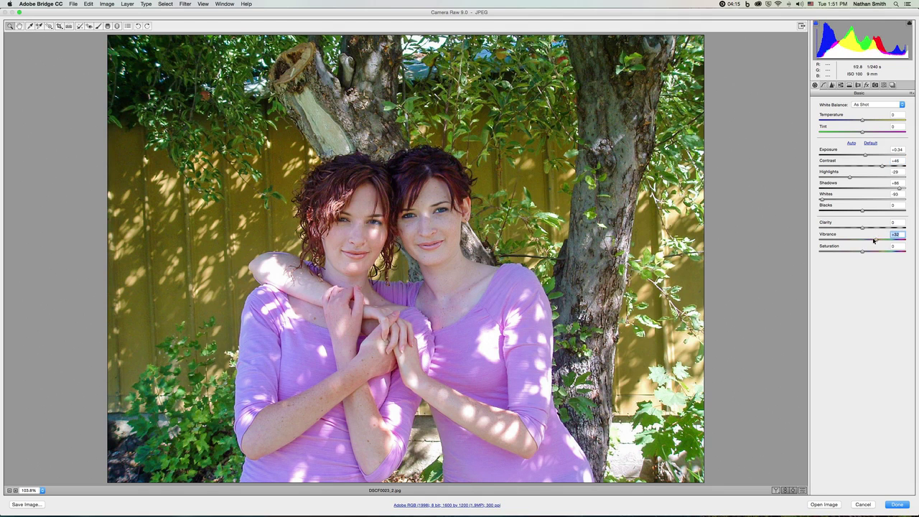
{"action": "left_click", "coordinate": [776, 491]}
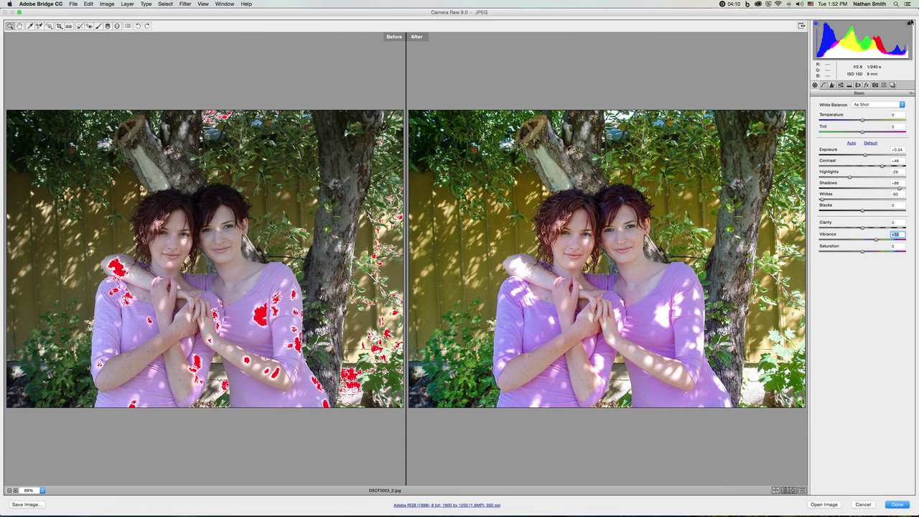
Turn off the red highlight clipping overlay.
{"action": "left_click", "coordinate": [909, 24]}
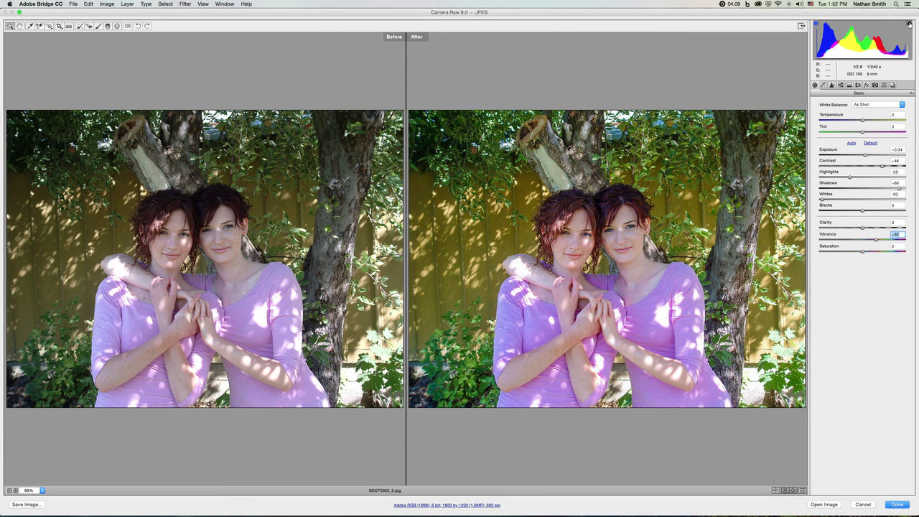
{"action": "left_click", "coordinate": [909, 23]}
{"action": "left_click", "coordinate": [909, 24]}
Cycle through the before/after layouts and return to the single edited view.
{"action": "left_click", "coordinate": [776, 490]}
{"action": "left_click", "coordinate": [775, 490]}
{"action": "left_click", "coordinate": [776, 489]}
{"action": "left_click", "coordinate": [775, 490]}
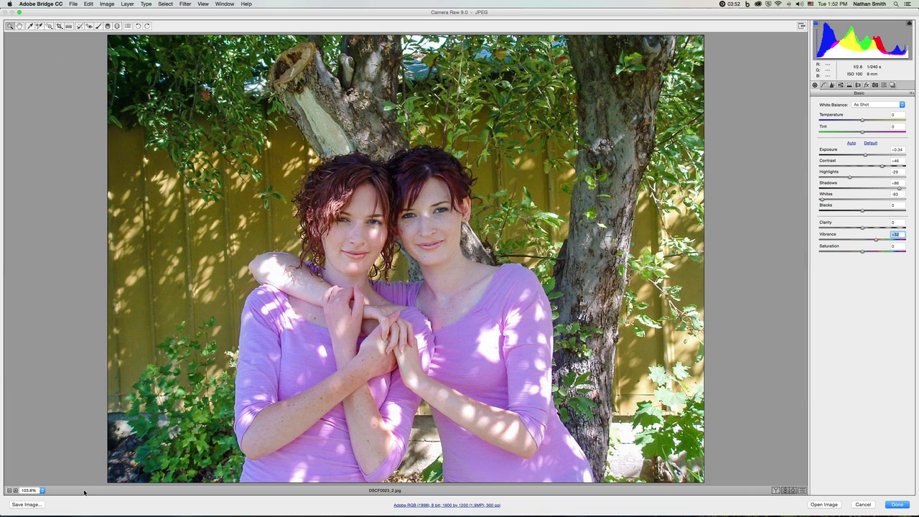
Open Save Options and check the Destination list, leaving it at the same location.
{"action": "left_click", "coordinate": [25, 505]}
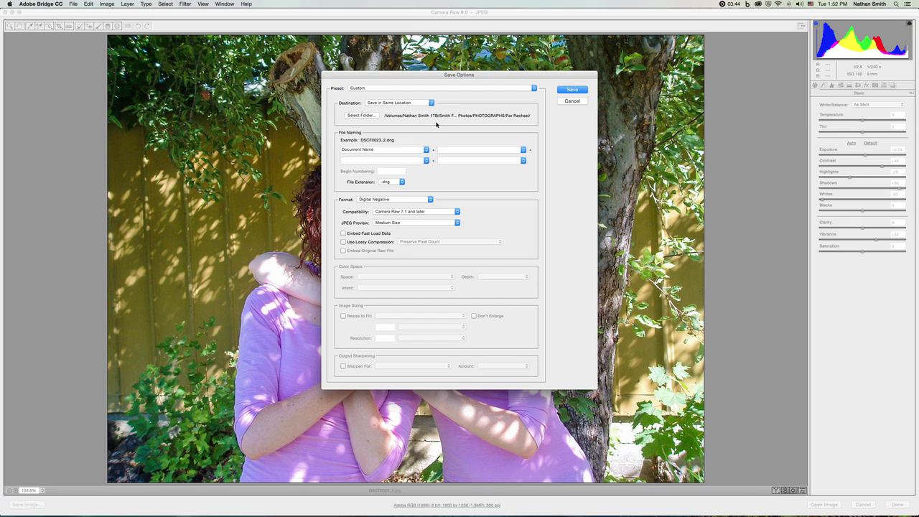
{"action": "left_click", "coordinate": [400, 104]}
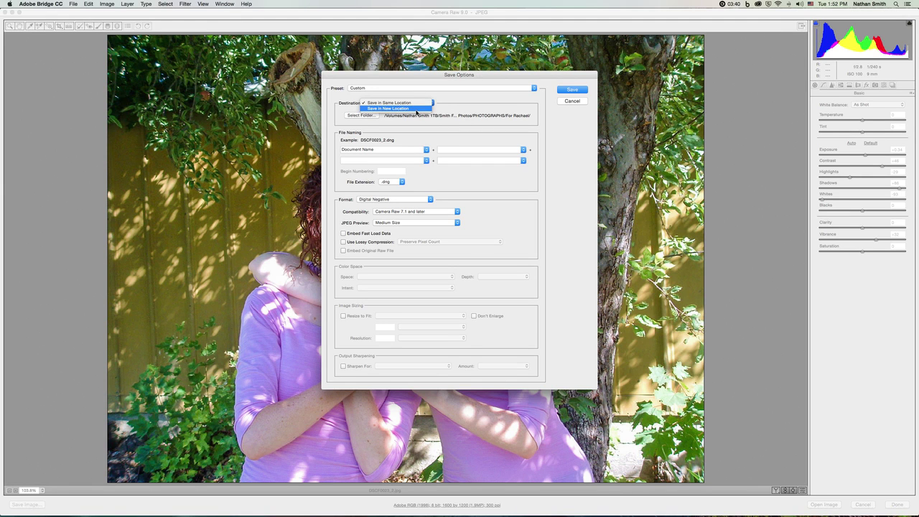
{"action": "left_click", "coordinate": [468, 112]}
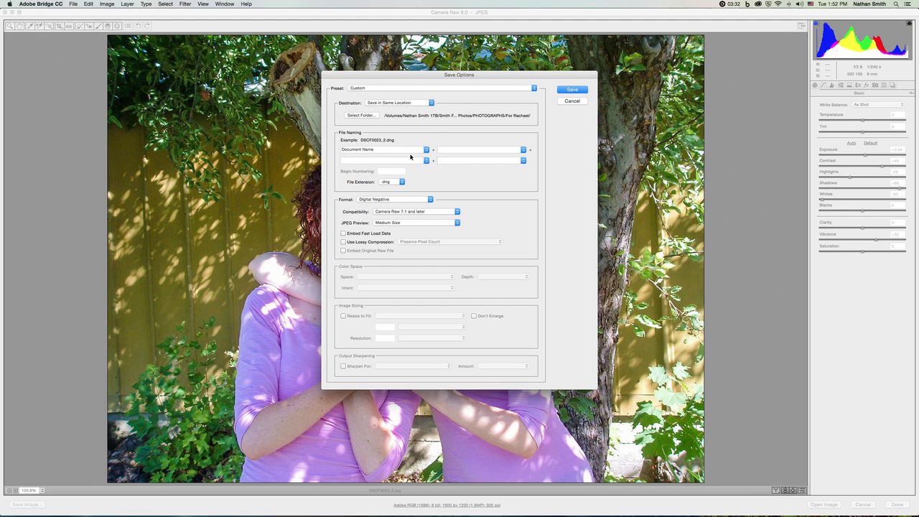
Set format to JPEG, file naming to yyyymmdd (20150526.jpg), and quality to Maximum 10.
{"action": "left_click", "coordinate": [398, 201]}
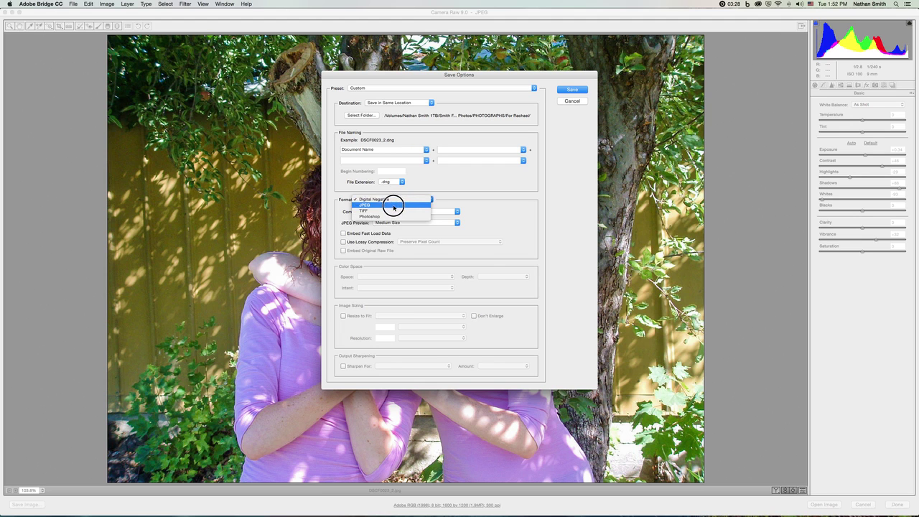
{"action": "left_click", "coordinate": [392, 206]}
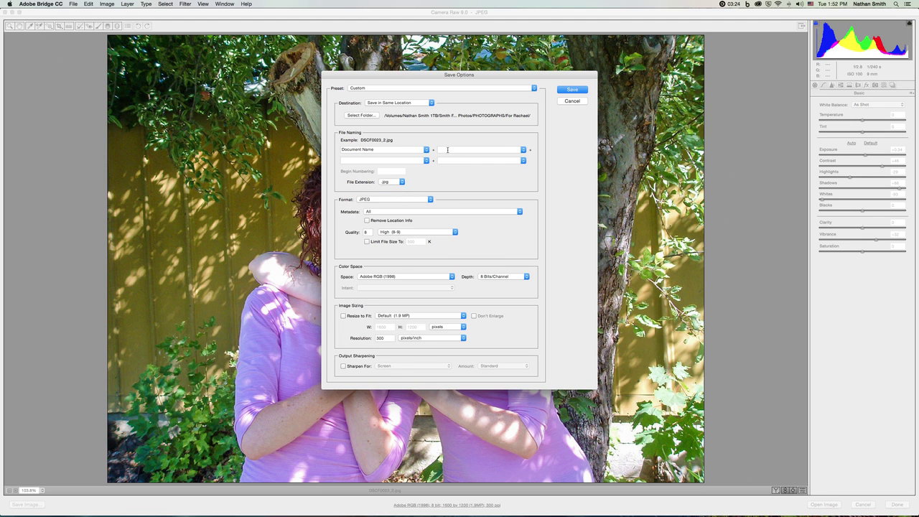
{"action": "left_click", "coordinate": [448, 149]}
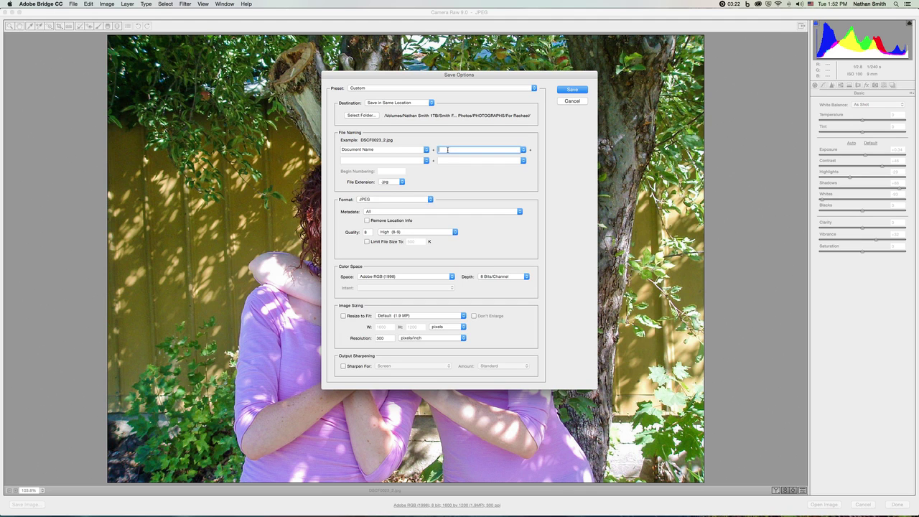
{"action": "left_click", "coordinate": [426, 150]}
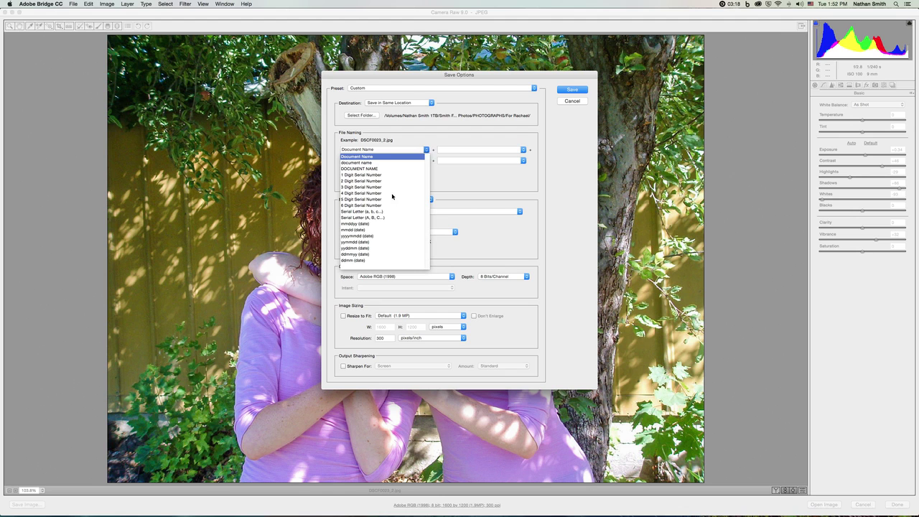
{"action": "left_click", "coordinate": [356, 236]}
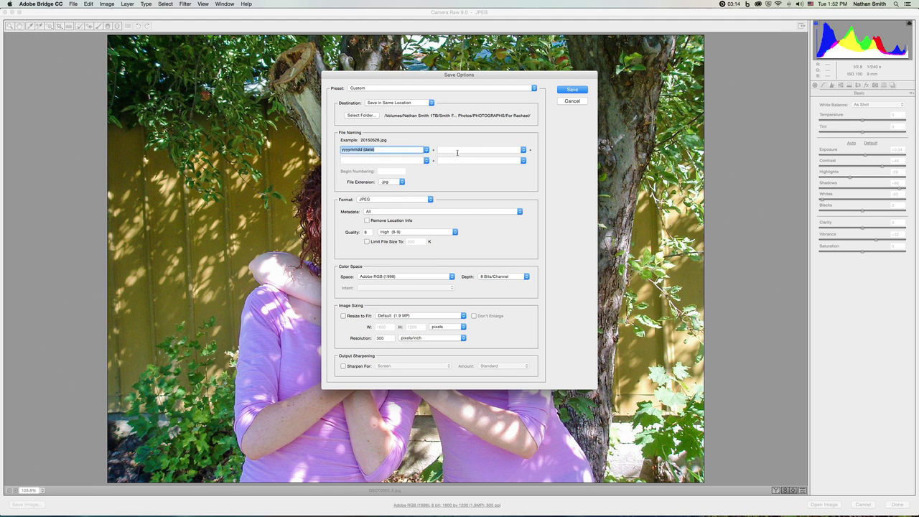
{"action": "left_click", "coordinate": [404, 233]}
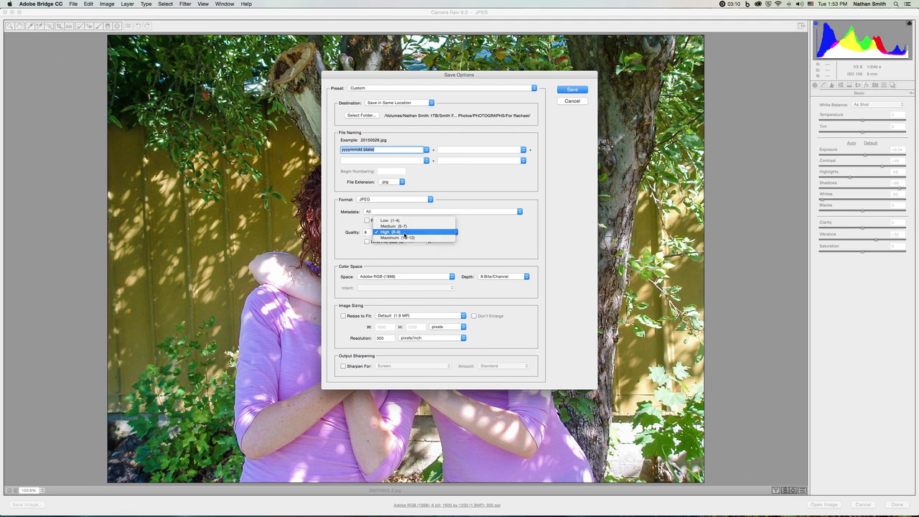
{"action": "left_click", "coordinate": [404, 239]}
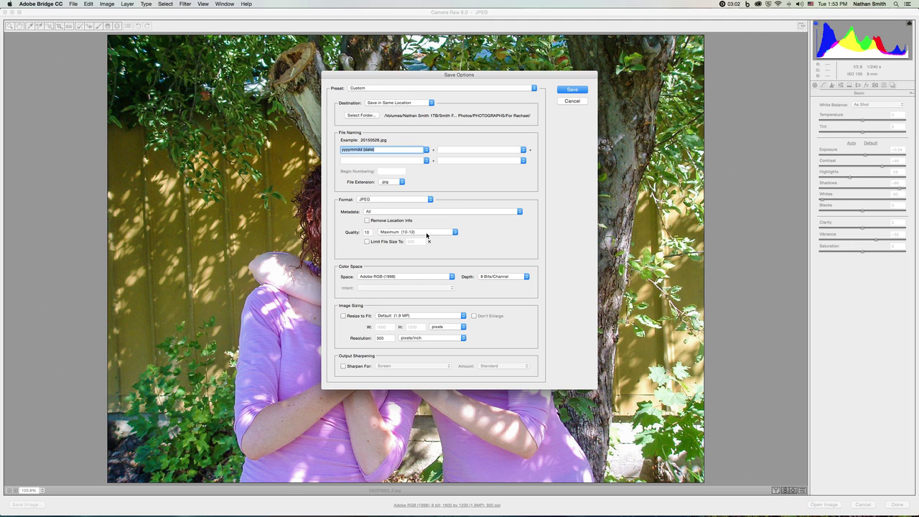
{"action": "left_click", "coordinate": [425, 278]}
{"action": "left_click", "coordinate": [425, 279]}
{"action": "left_click", "coordinate": [426, 277]}
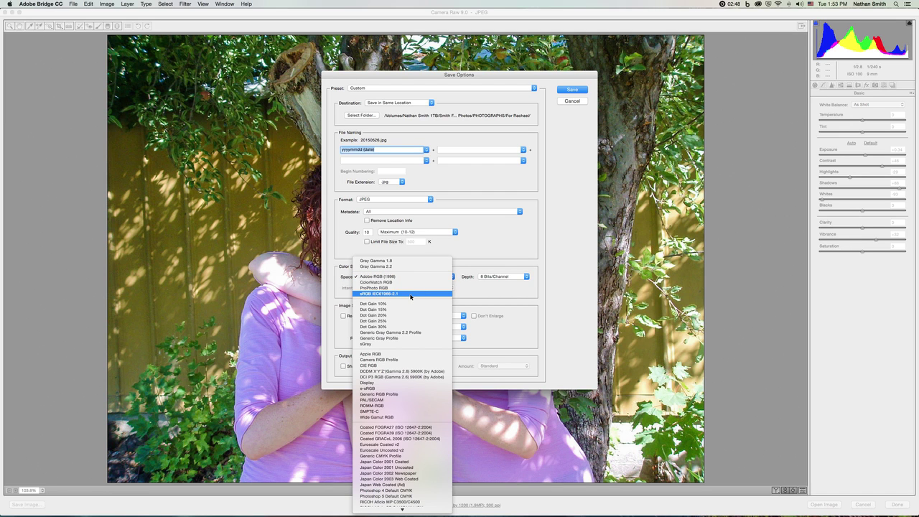
{"action": "left_click", "coordinate": [413, 280]}
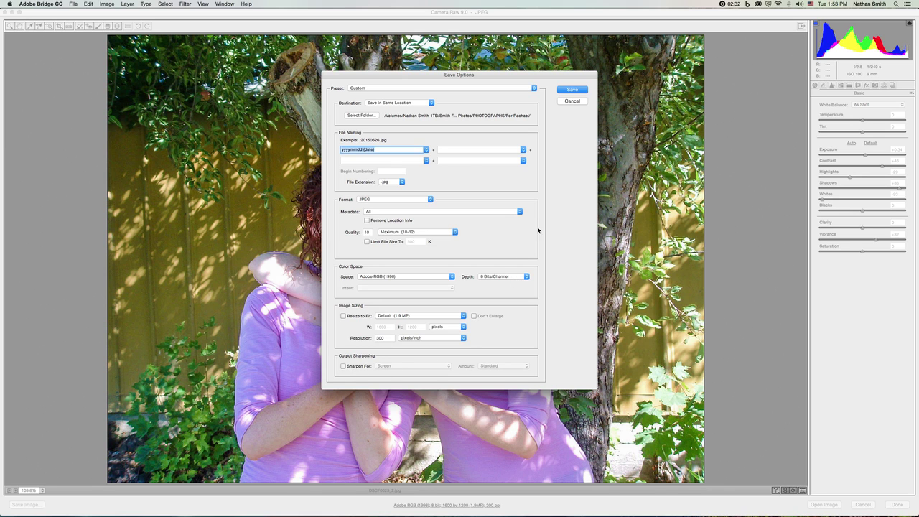
Choose the Desktop as the destination folder and save the edited JPEG.
{"action": "left_click", "coordinate": [421, 102]}
{"action": "left_click", "coordinate": [417, 99]}
{"action": "left_click", "coordinate": [358, 115]}
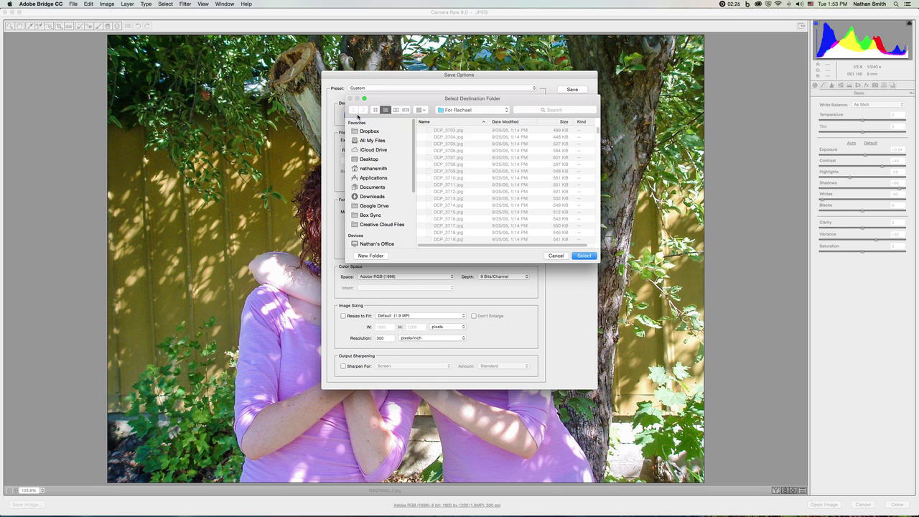
{"action": "left_click", "coordinate": [367, 160]}
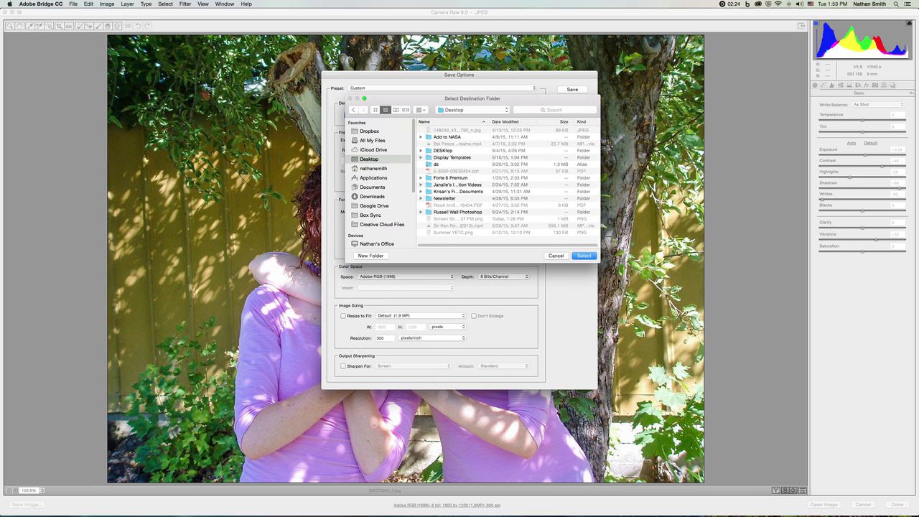
{"action": "left_click", "coordinate": [583, 256]}
{"action": "left_click", "coordinate": [571, 89]}
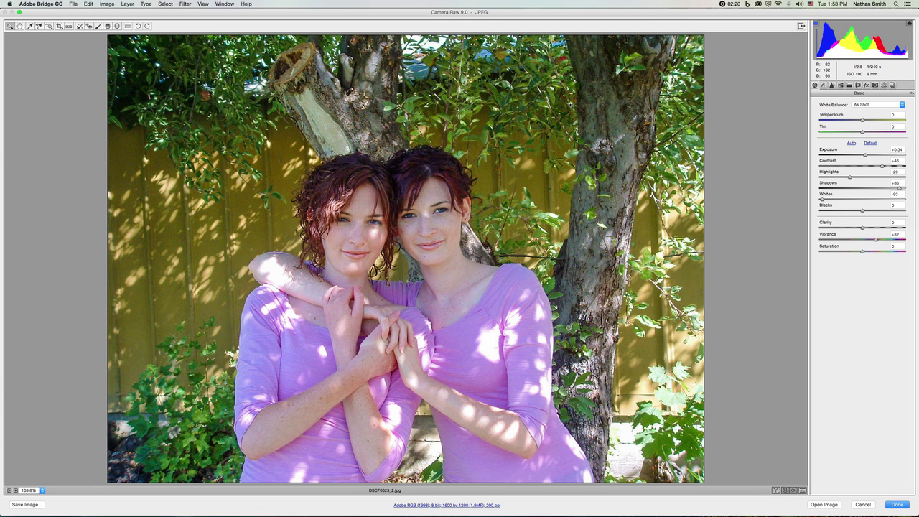
Switch to Finder and move the QuickCast window aside.
{"action": "key", "text": "super+Tab"}
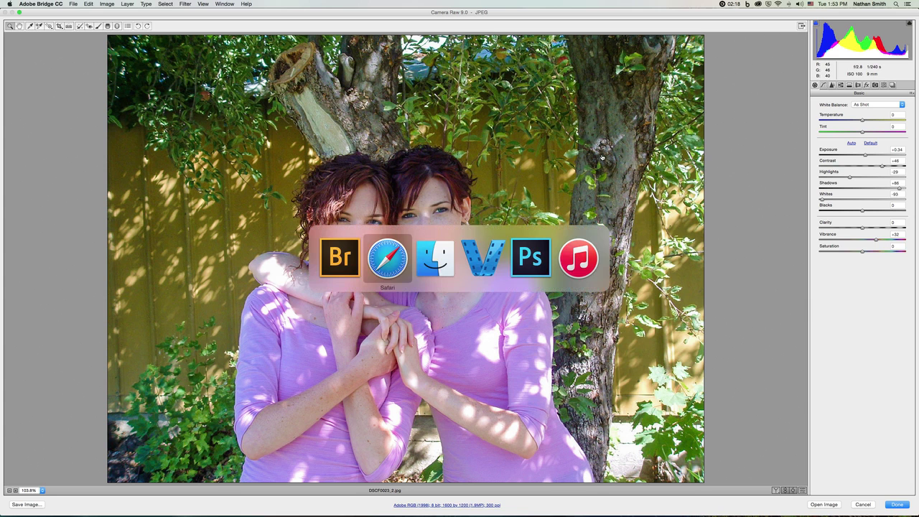
{"action": "key", "text": "super+Tab"}
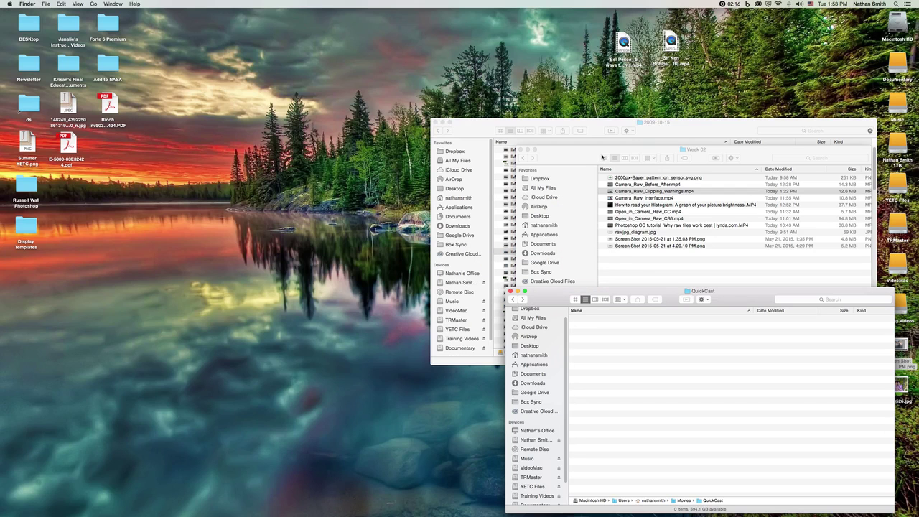
{"action": "left_click_drag", "start_coordinate": [638, 287], "coordinate": [327, 115]}
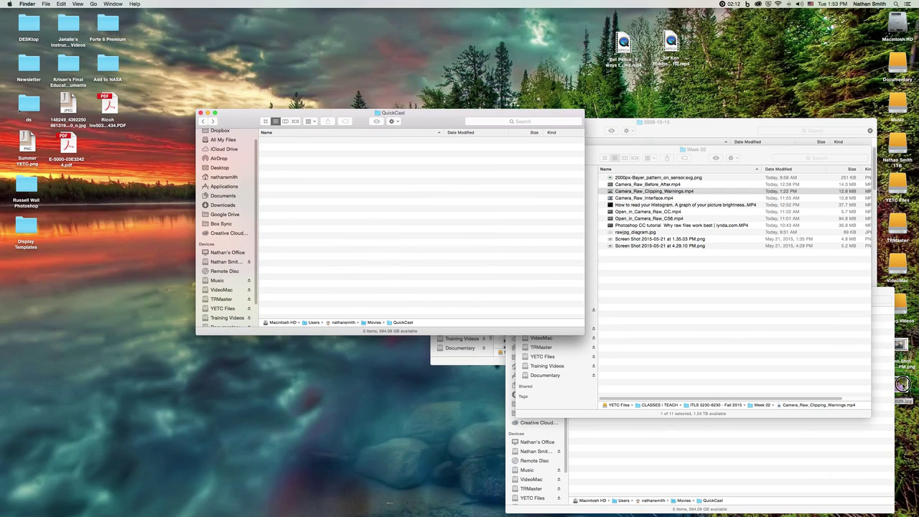
Open the saved 20150526.jpg from the desktop in JView.
{"action": "left_click", "coordinate": [902, 386]}
{"action": "double_click", "coordinate": [902, 386]}
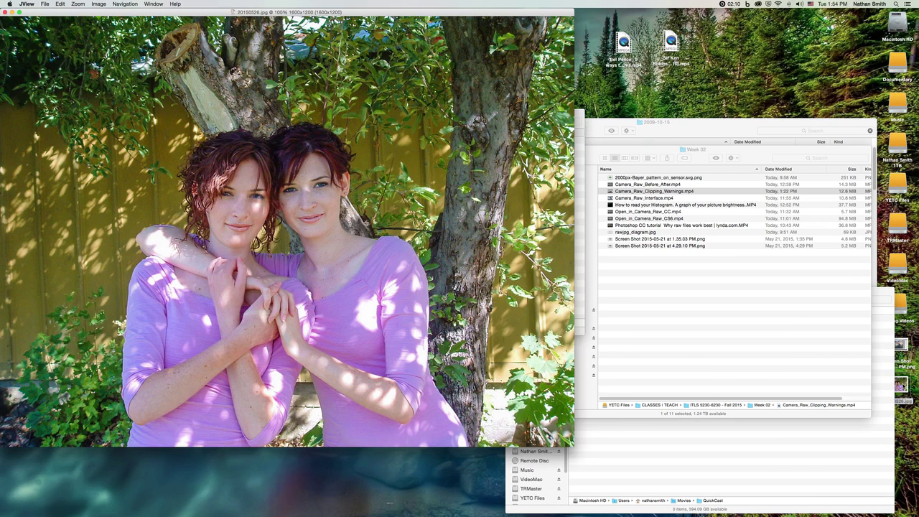